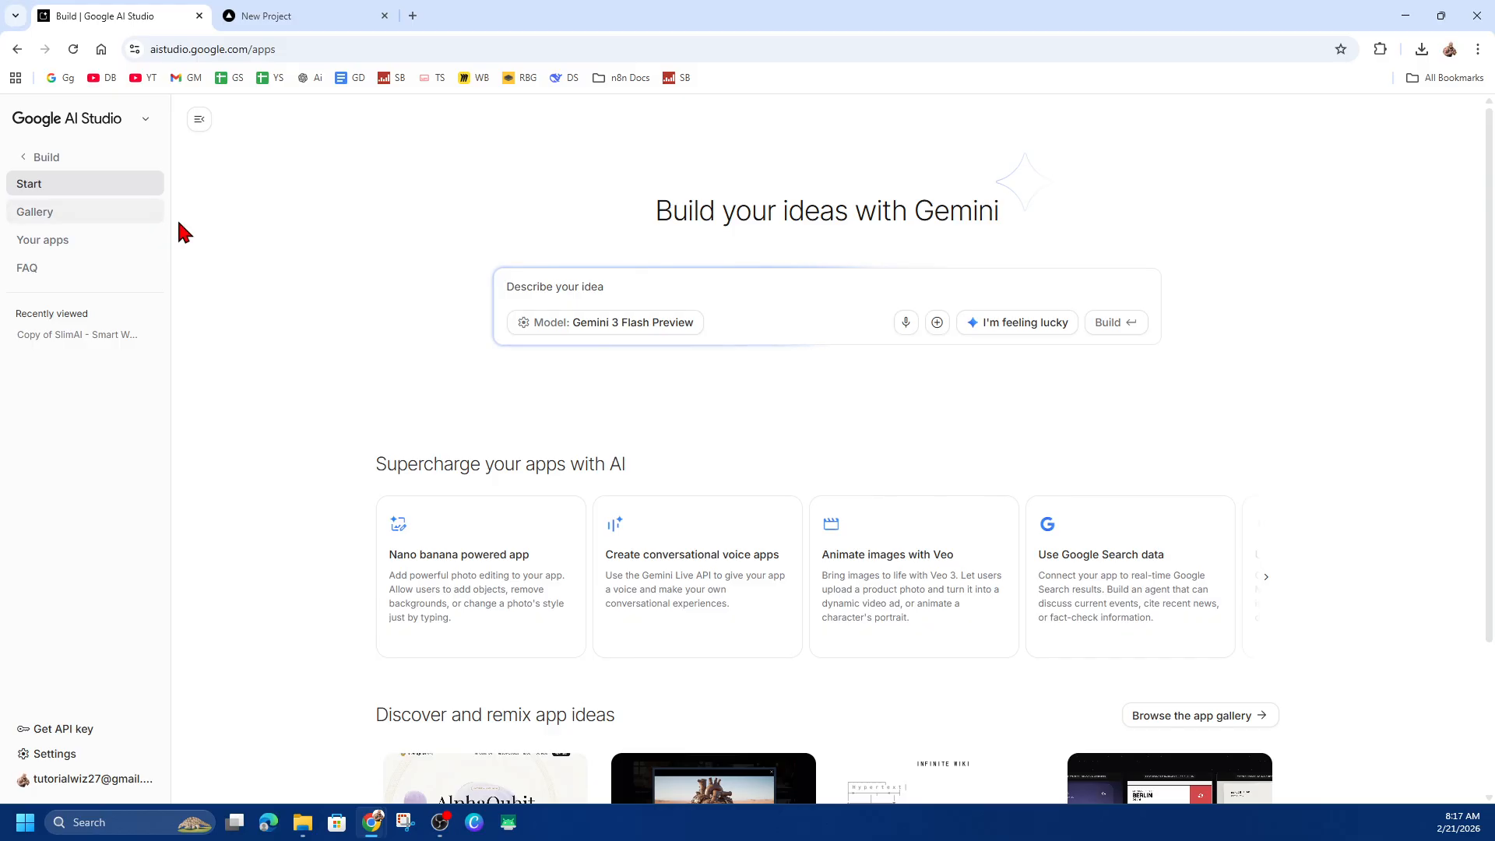
Open the Copy of SlimAI - Smart Weight Loss app and follow its GitHub sync link to the Weight-Loss-Tracker repository.
left_click(49, 245)
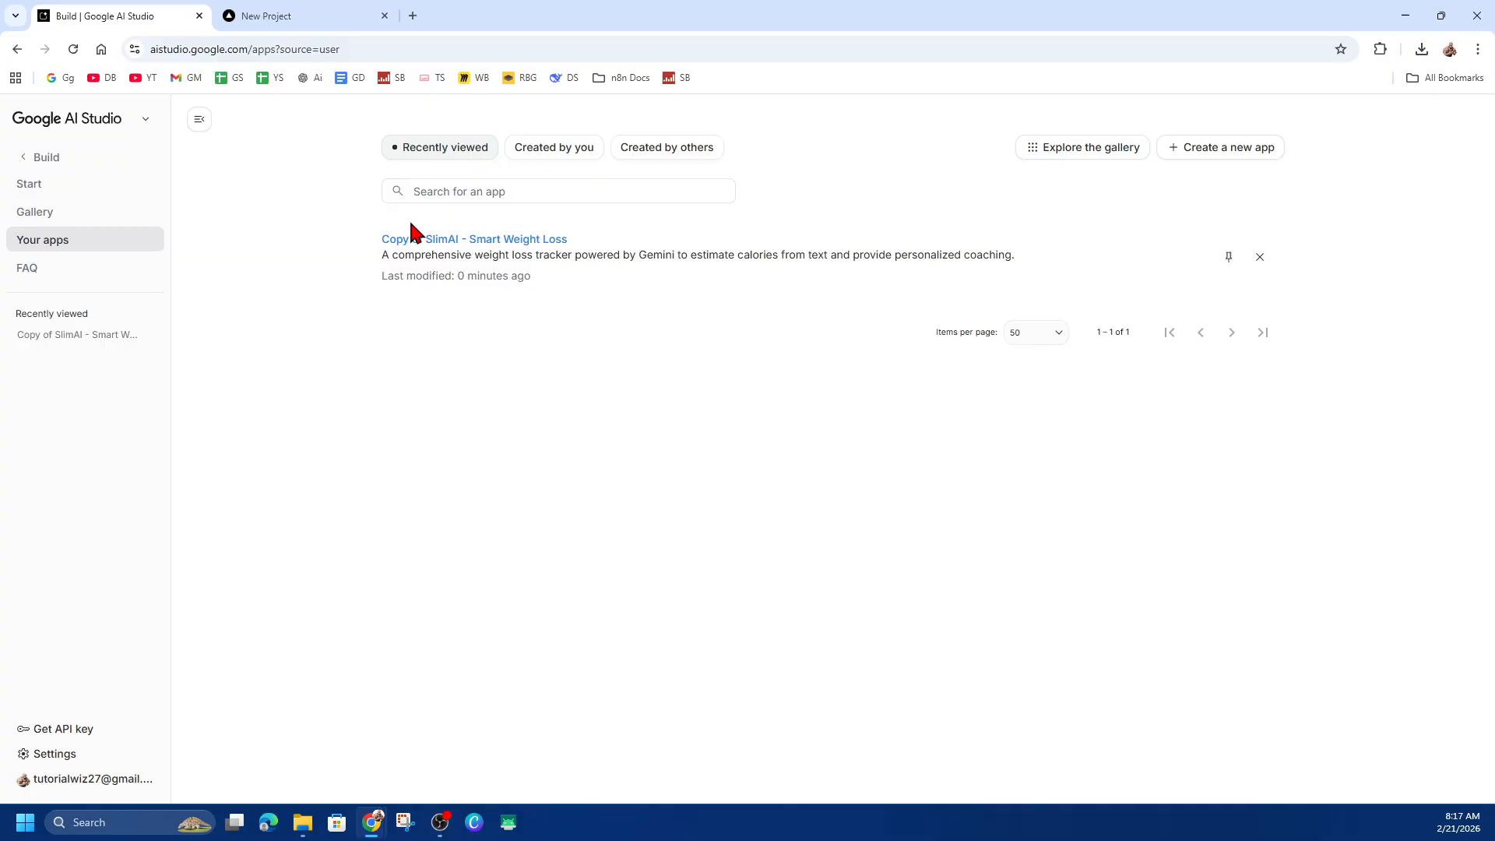
left_click(473, 241)
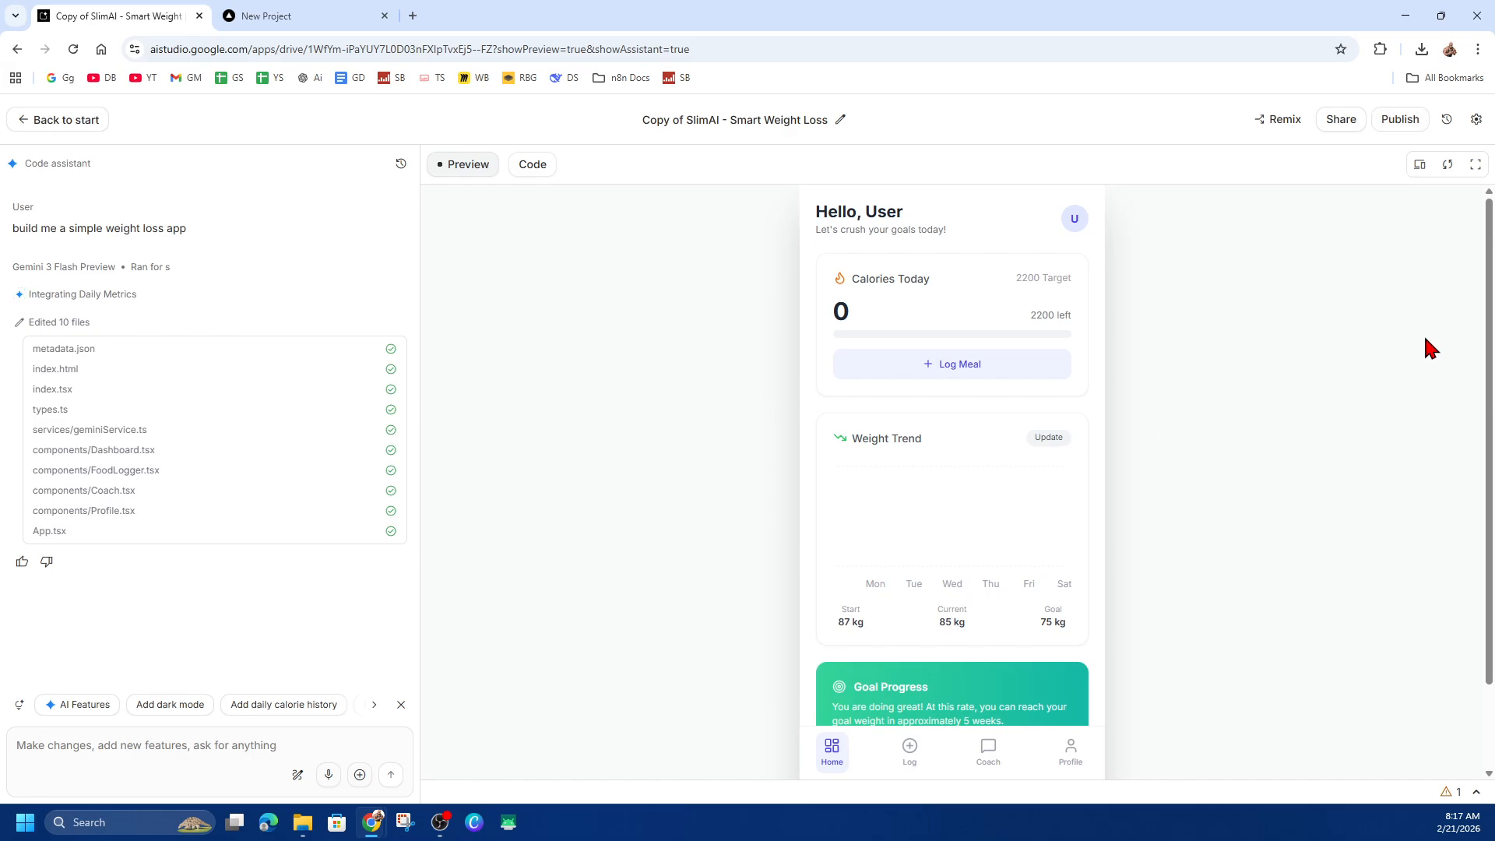
left_click(1391, 121)
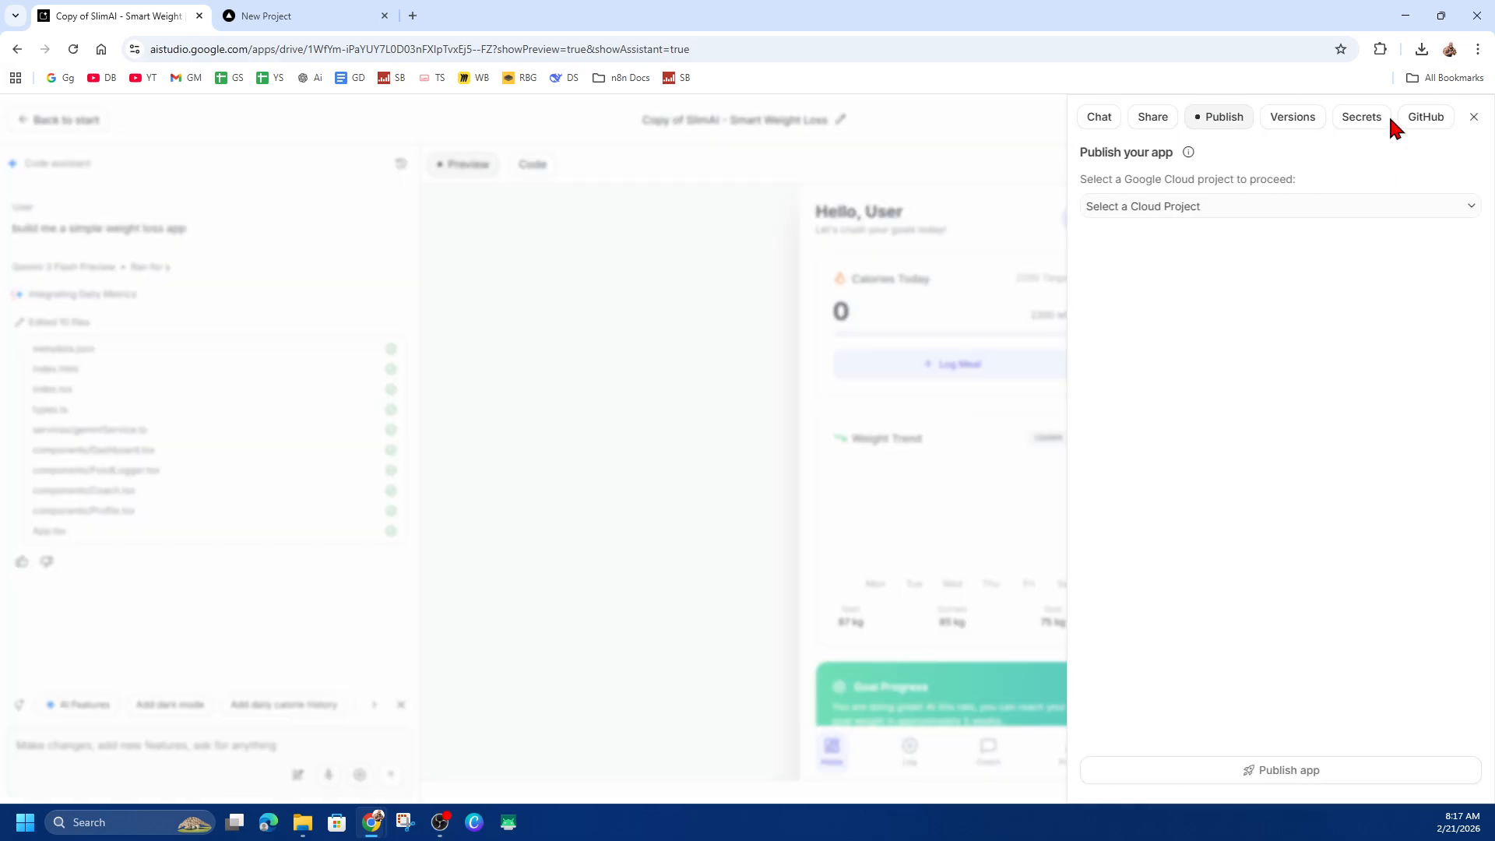
left_click(1439, 125)
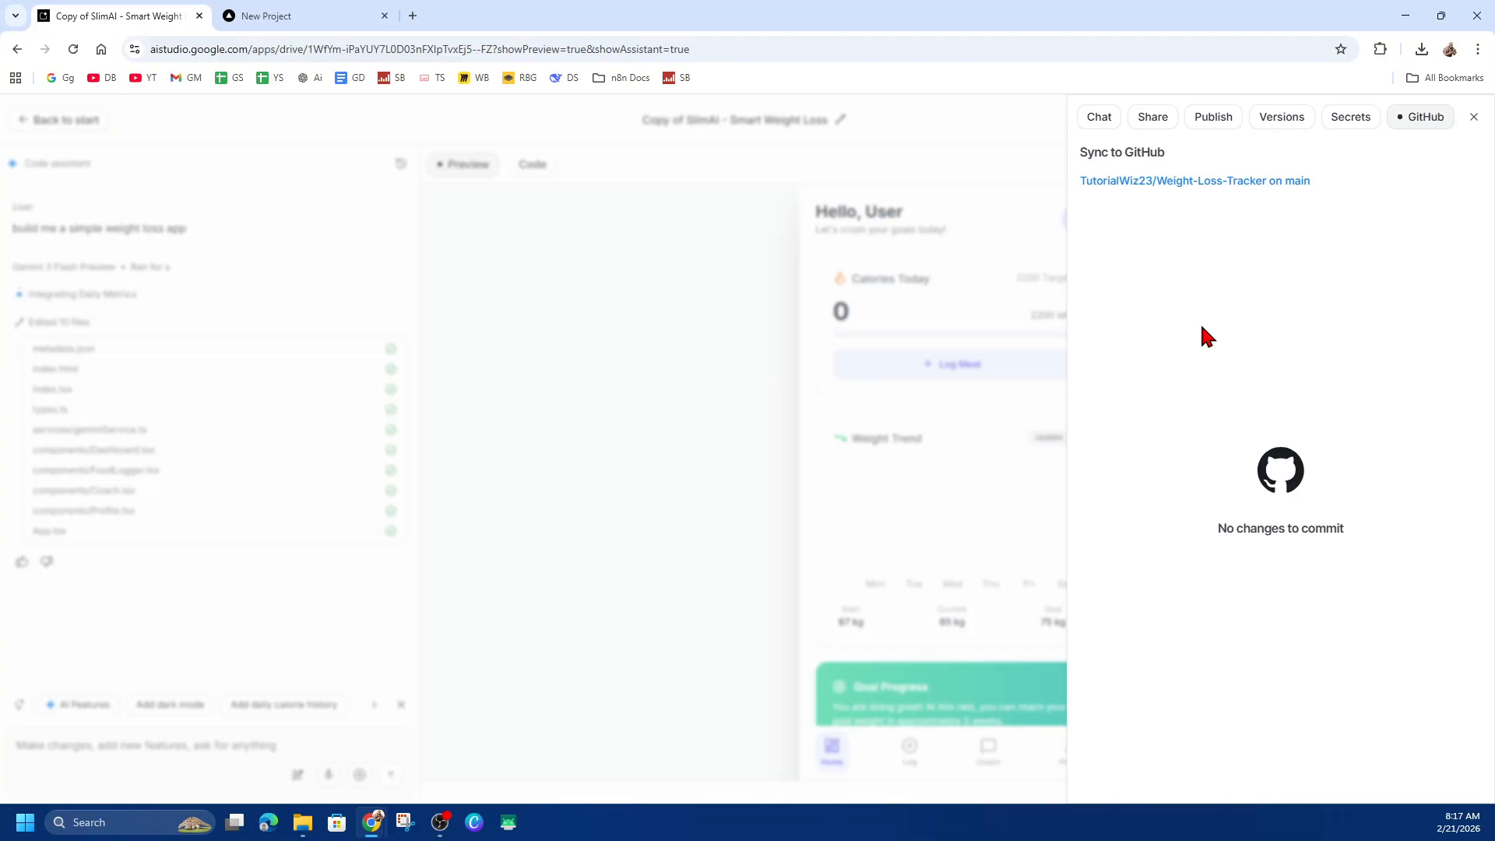
left_click_drag(1081, 152, 1171, 151)
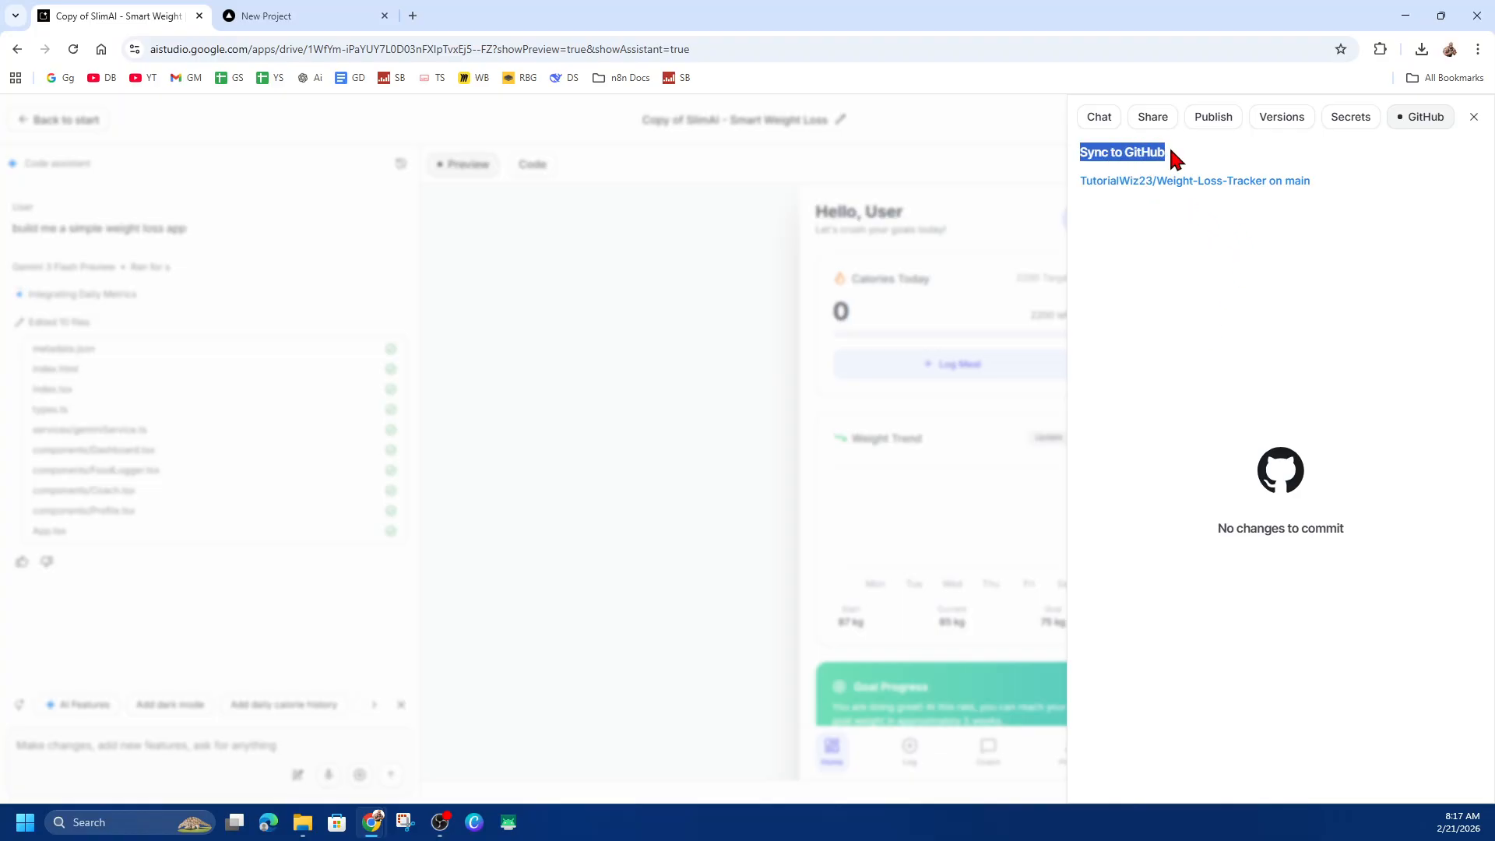
left_click(1213, 186)
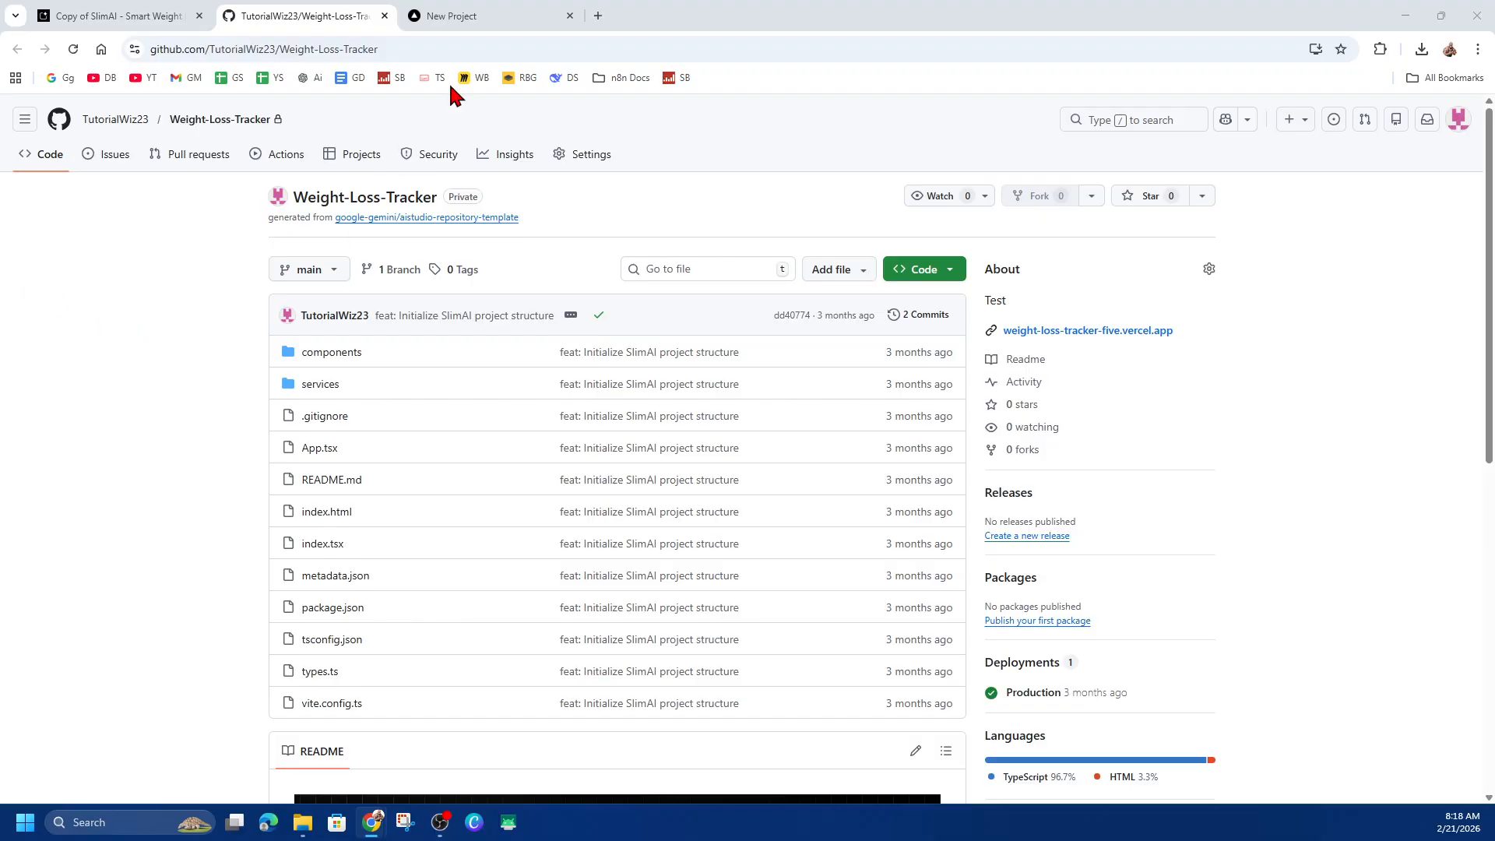
Switch to Vercel and go from the new project page to the team's projects overview.
left_click(521, 6)
left_click_drag(207, 50, 526, 54)
key("BackSpace")
key("Return")
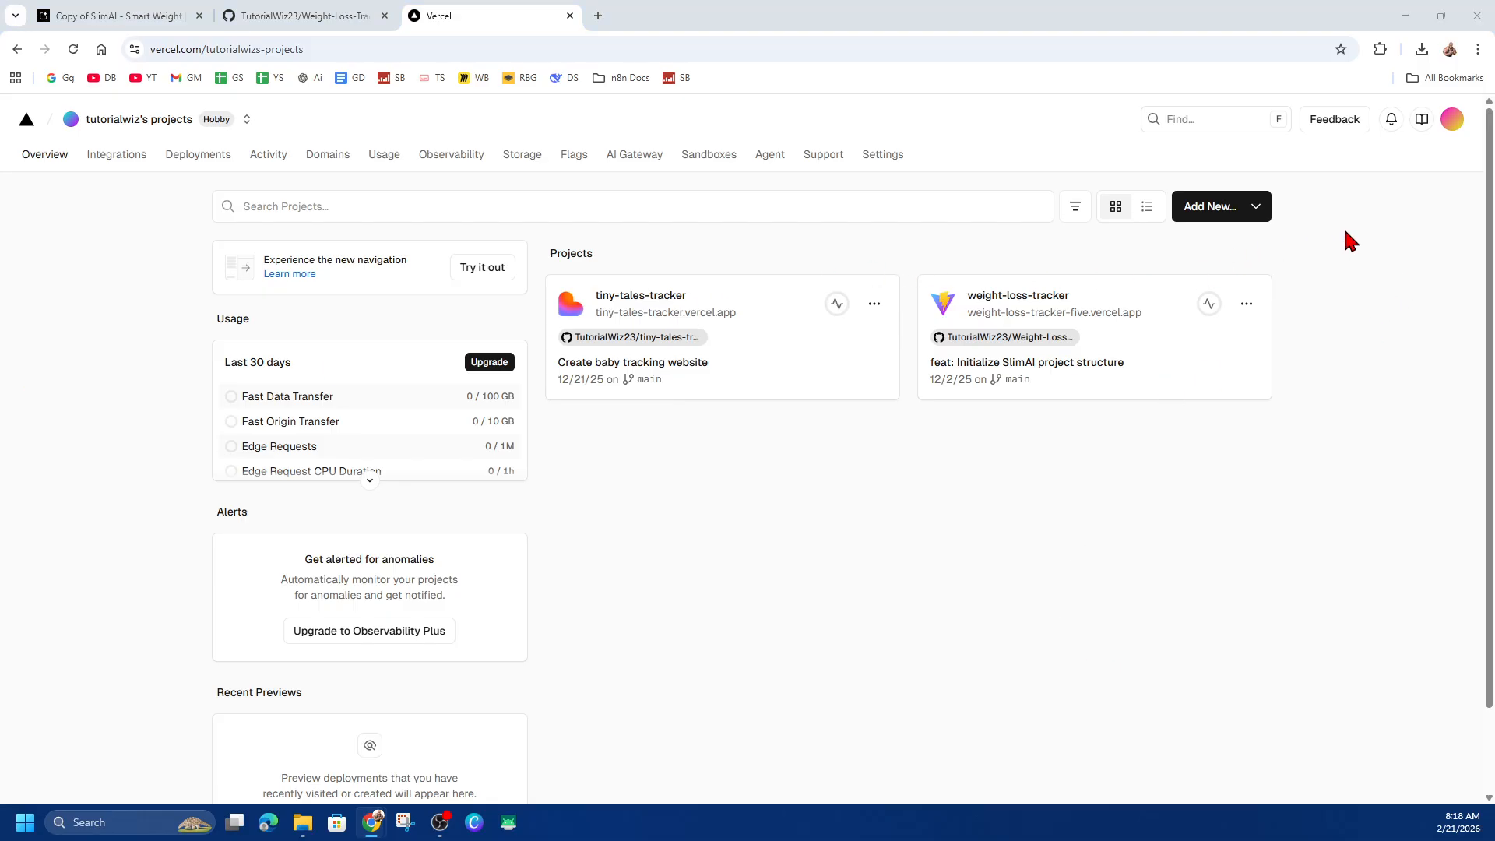
Create a new project by importing the Weight-Loss-Tracker Git repository and deploy it with the default Vite settings.
left_click(1236, 209)
left_click(1220, 252)
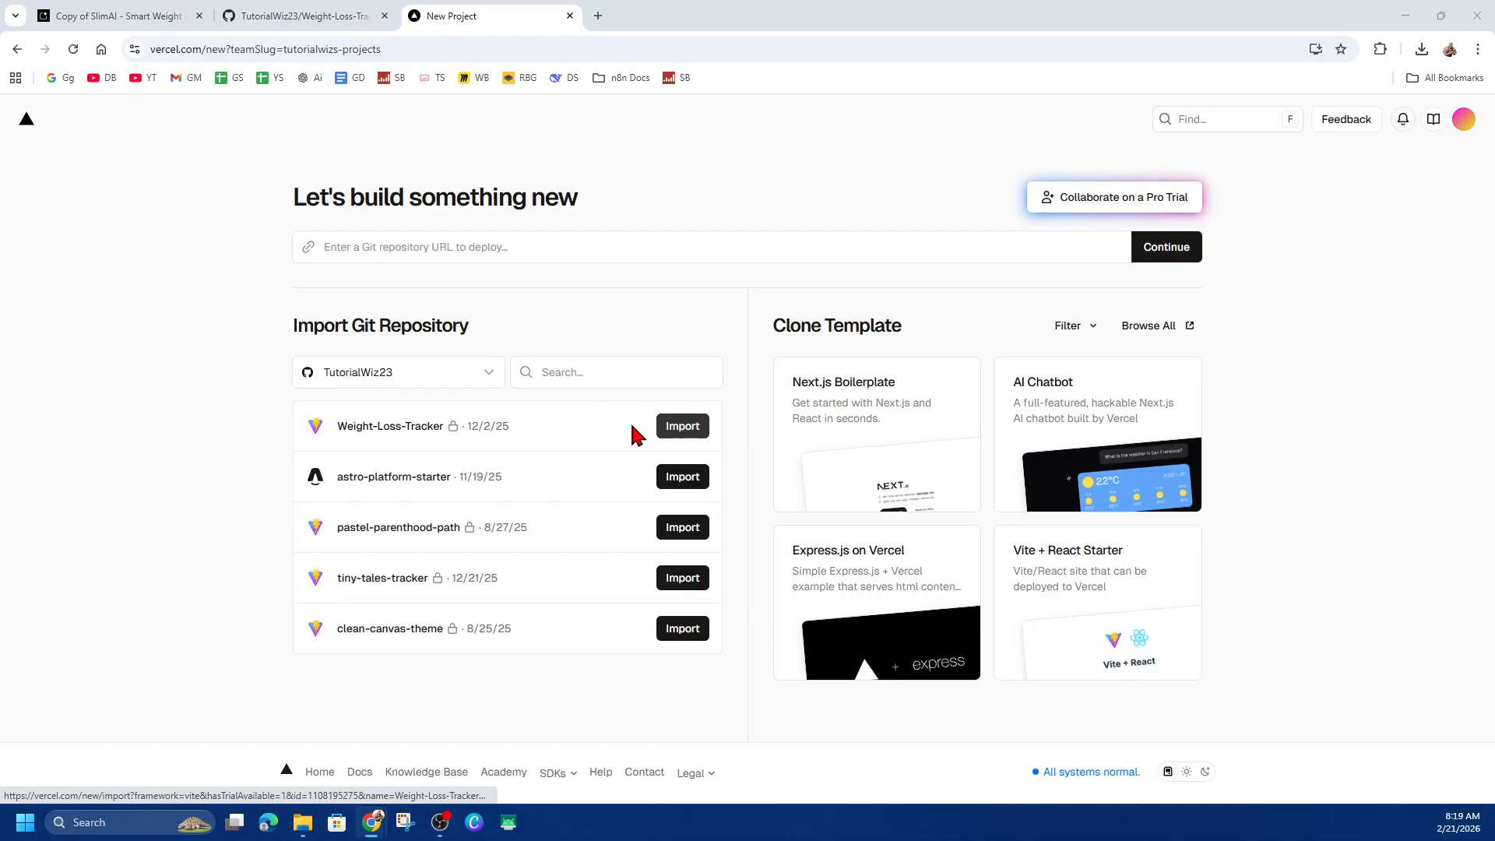
left_click(675, 430)
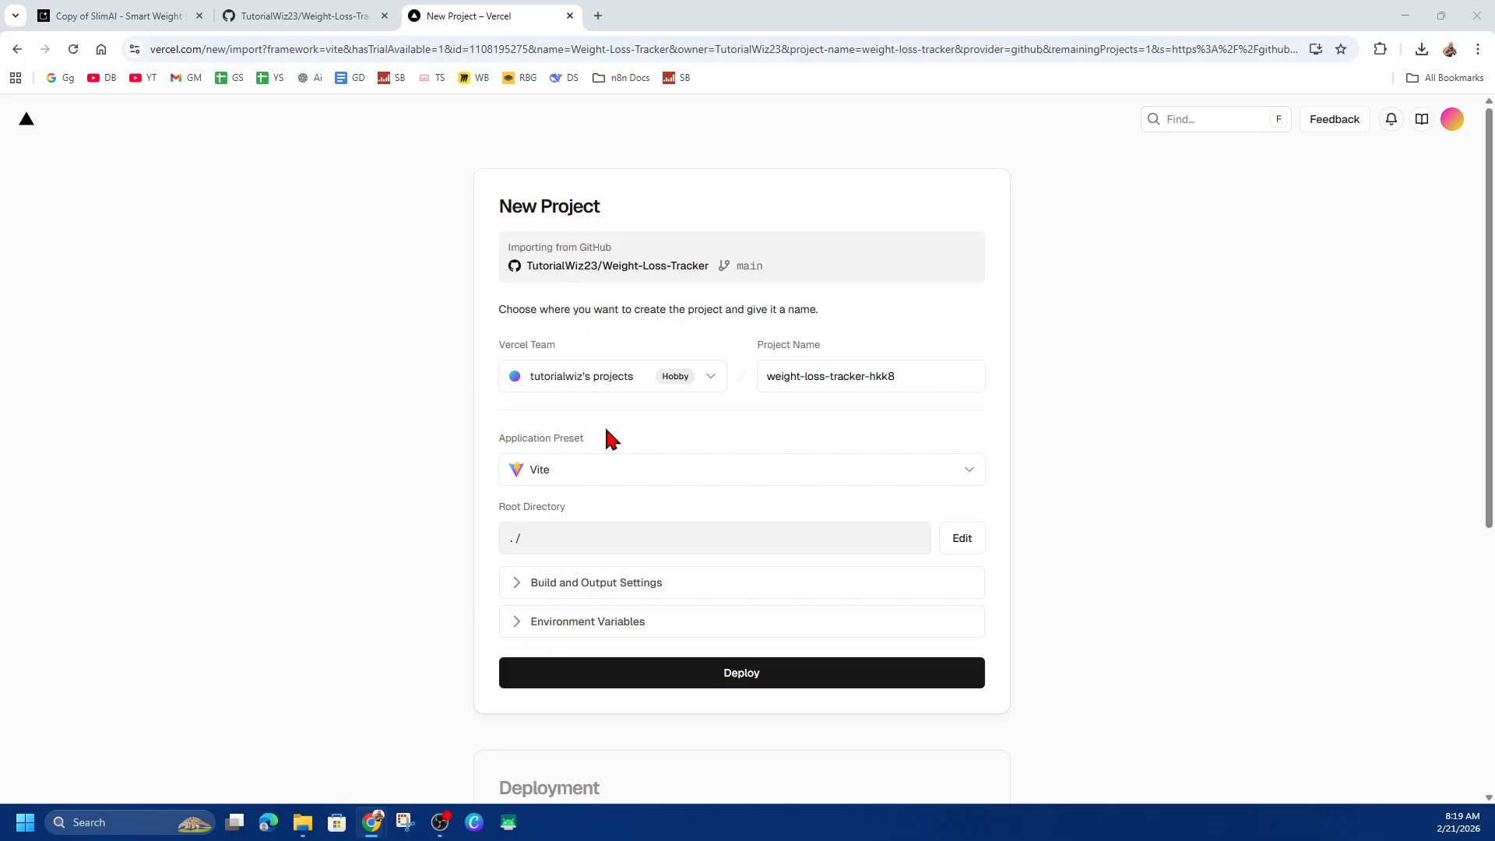
left_click(771, 675)
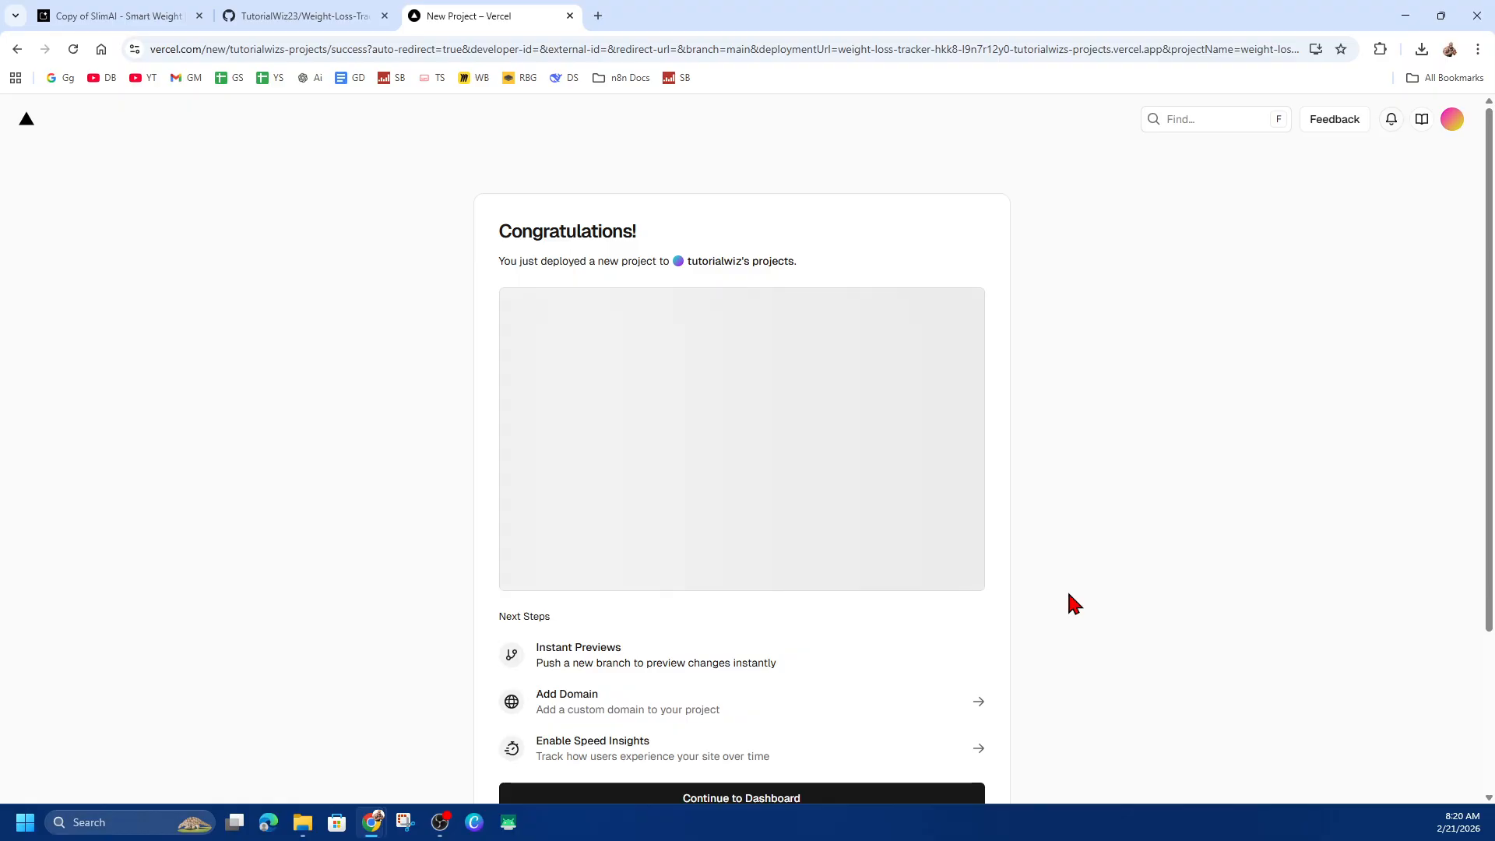
Review the deployment confirmation page and its suggested next steps.
scroll(1095, 553, "down", 2)
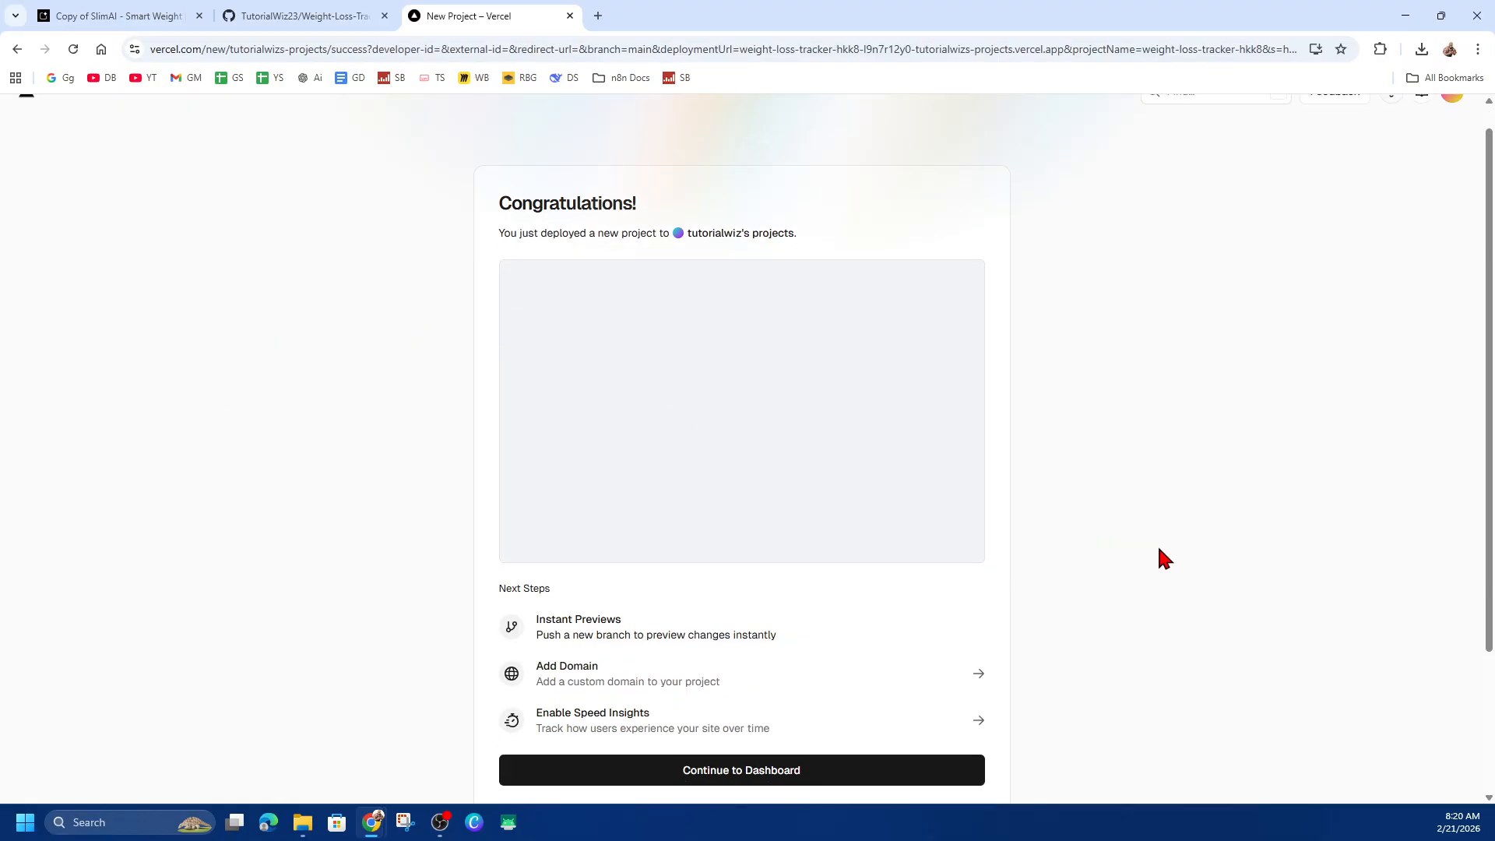
scroll(1086, 514, "up", 1)
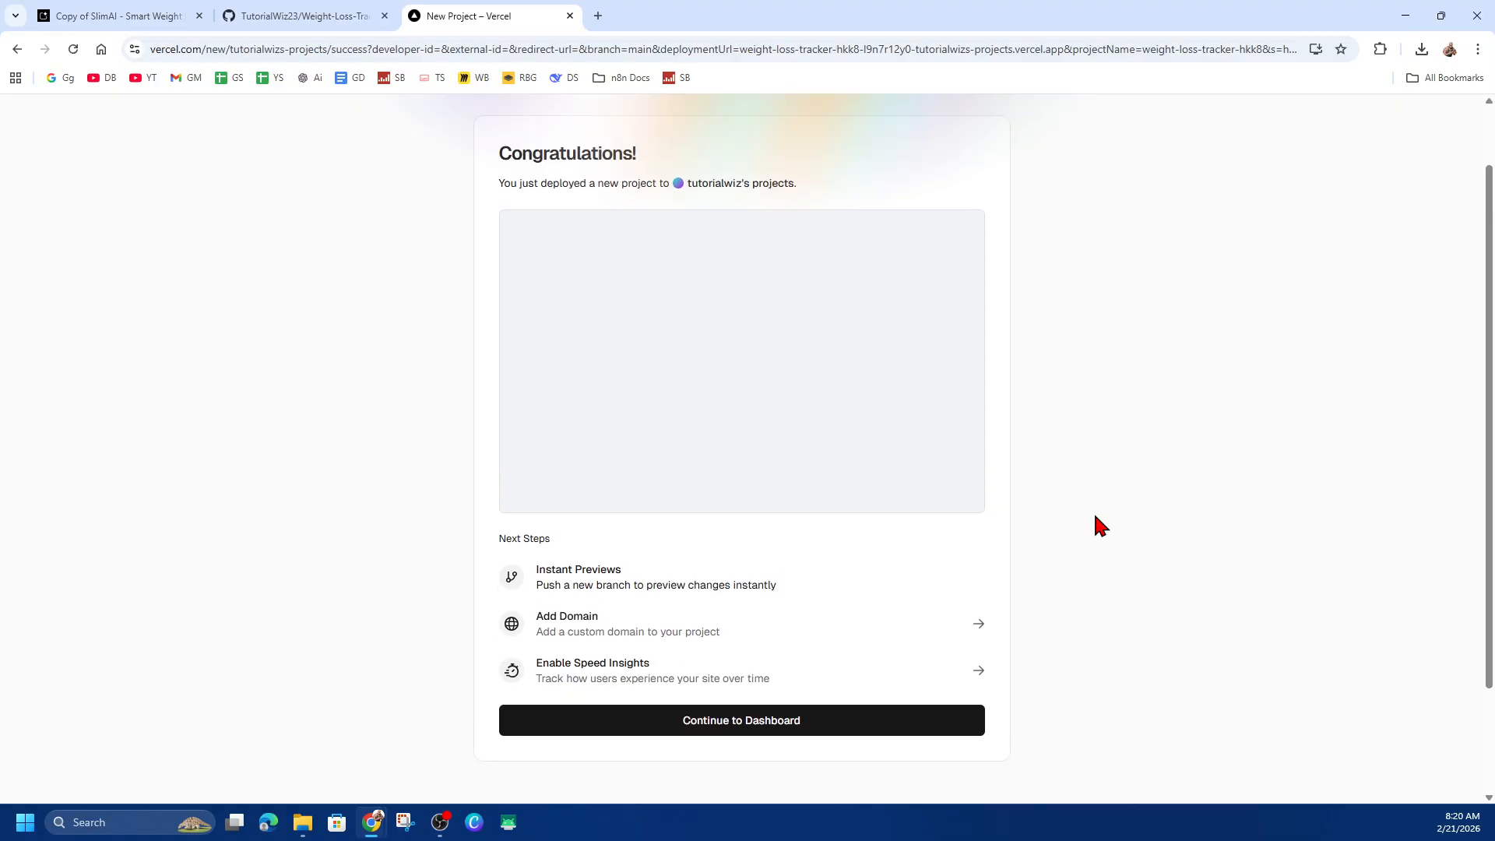
left_click_drag(493, 153, 670, 158)
left_click(670, 159)
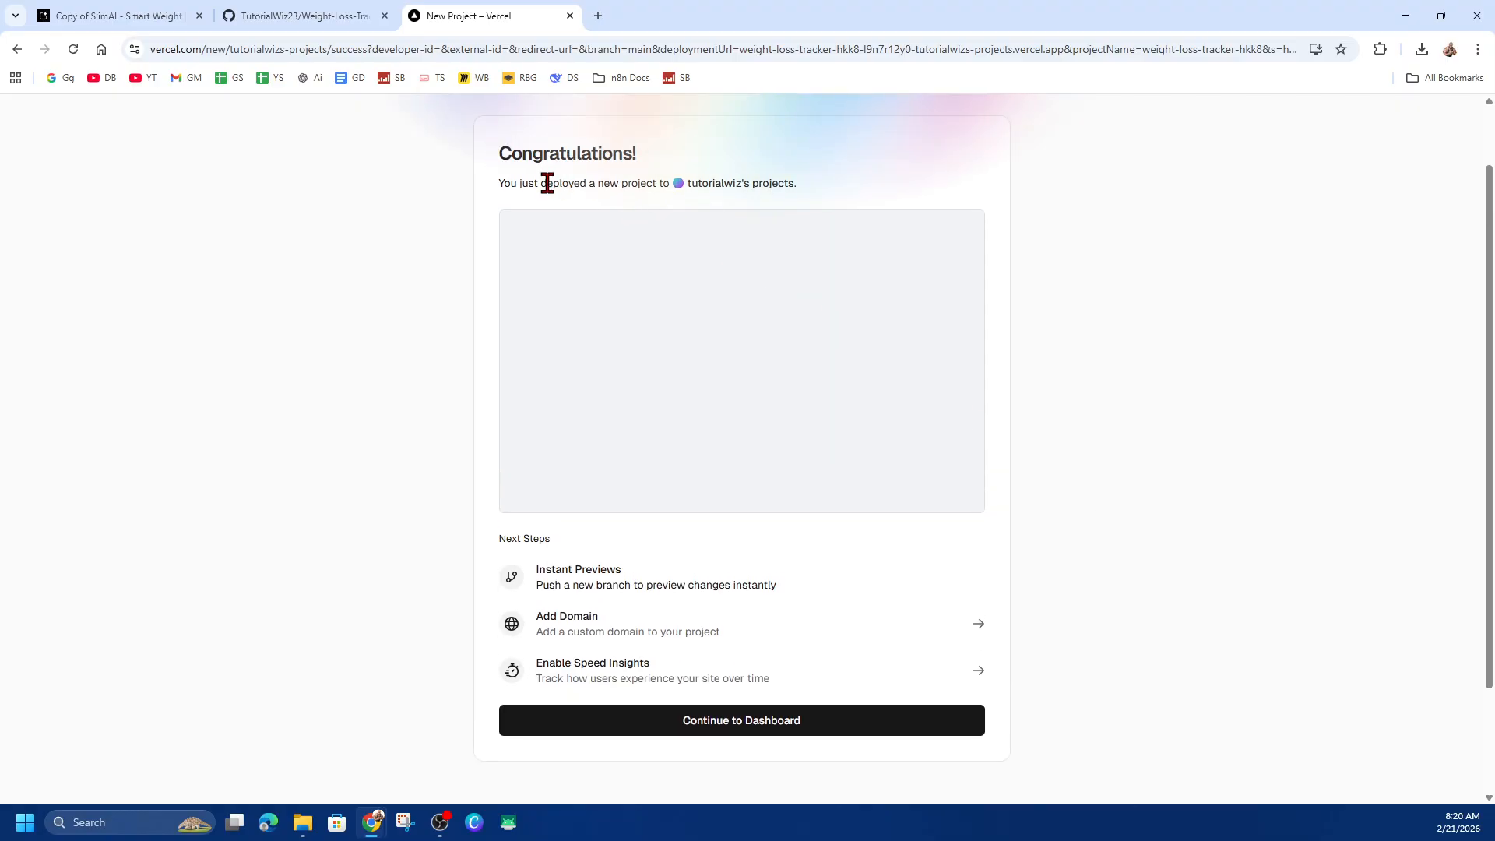
left_click_drag(546, 185, 824, 194)
left_click(1078, 254)
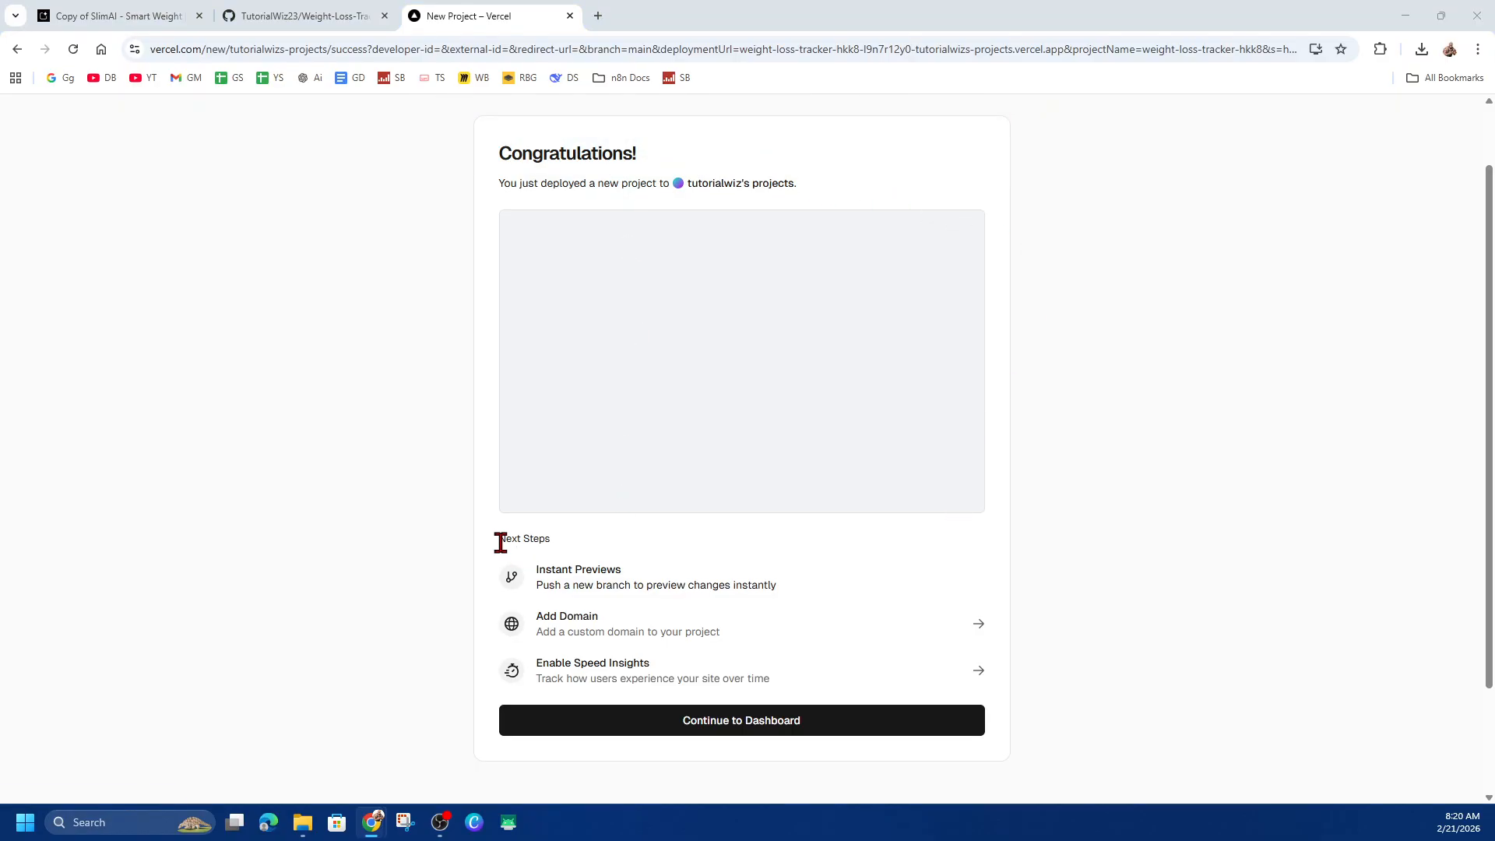
left_click_drag(497, 538, 588, 543)
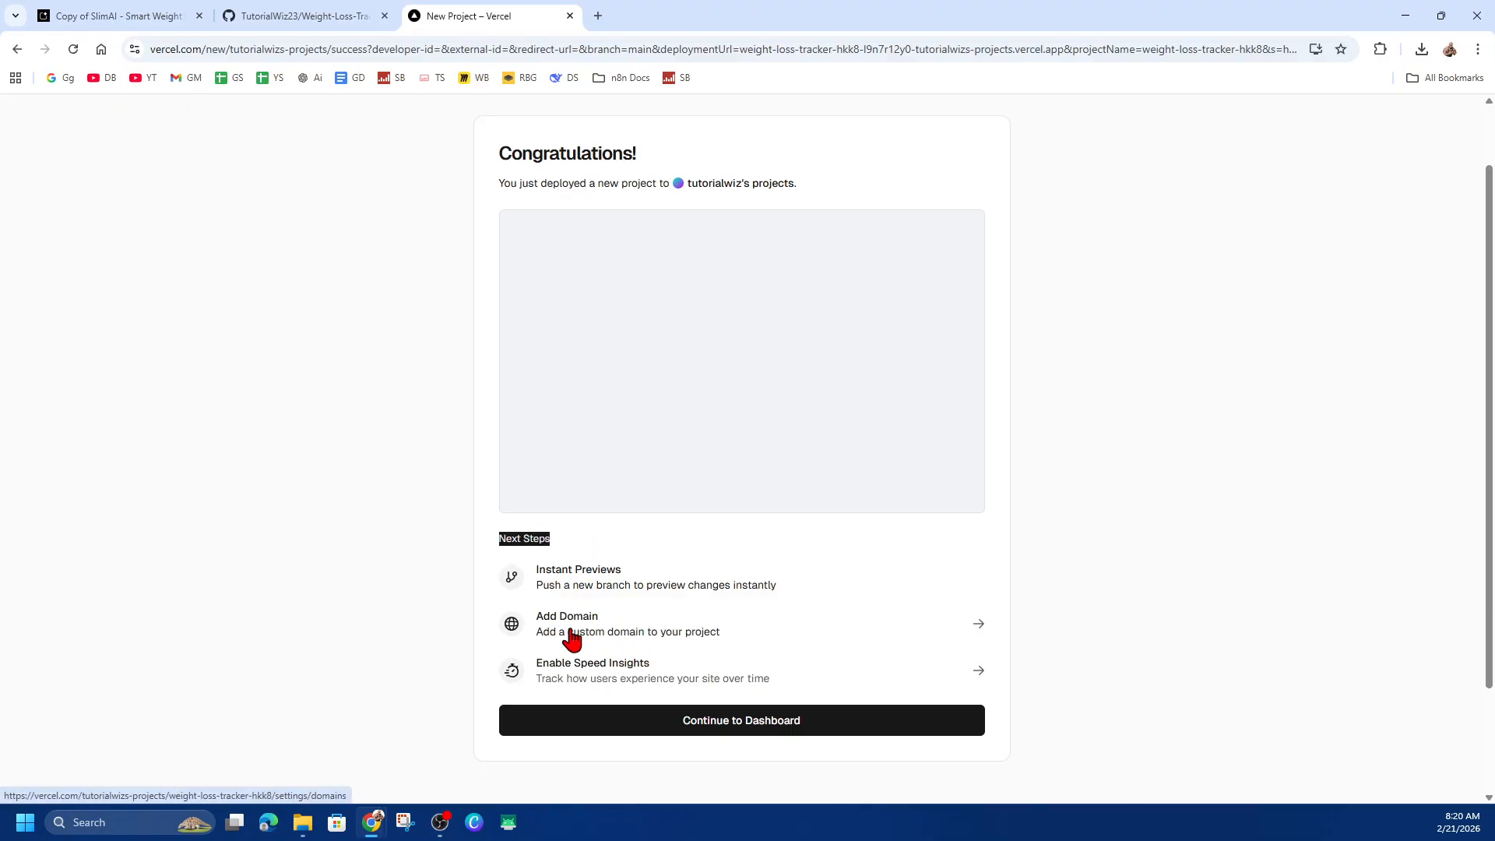
left_click(727, 635)
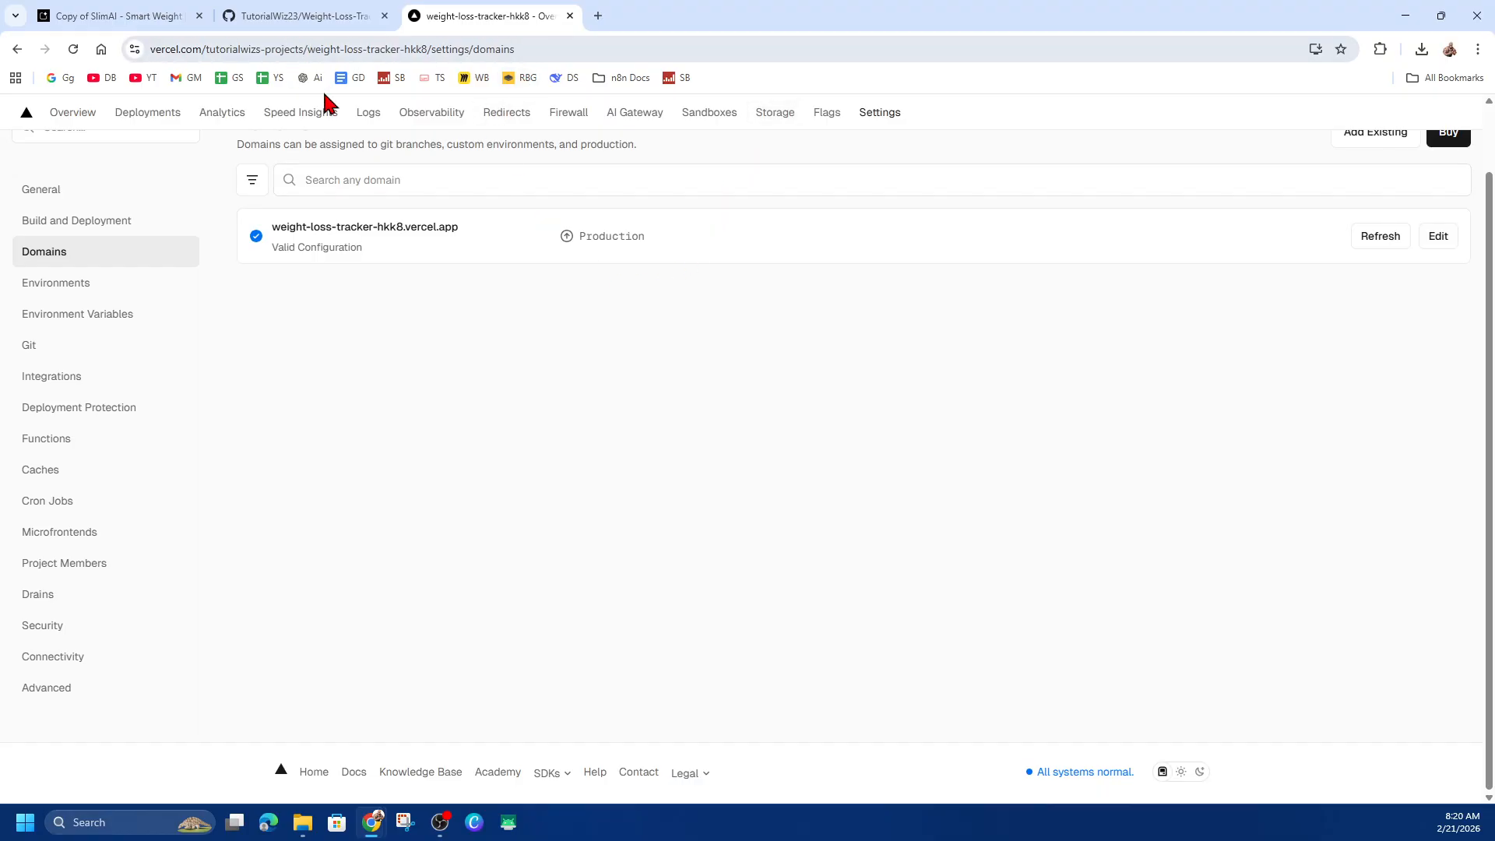
scroll(653, 460, "up", 1)
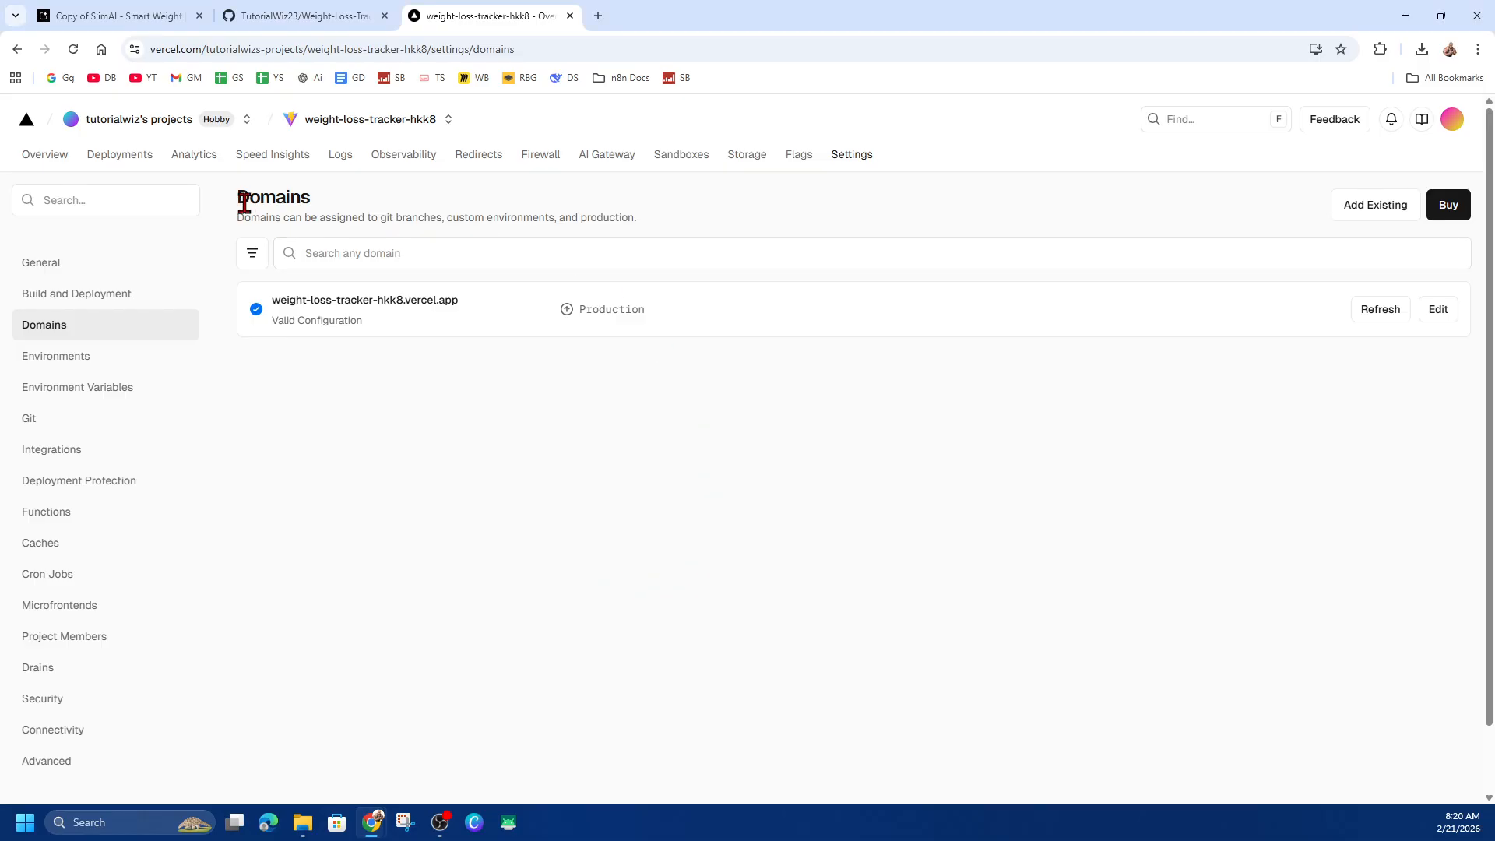
left_click_drag(238, 196, 453, 187)
left_click(1378, 207)
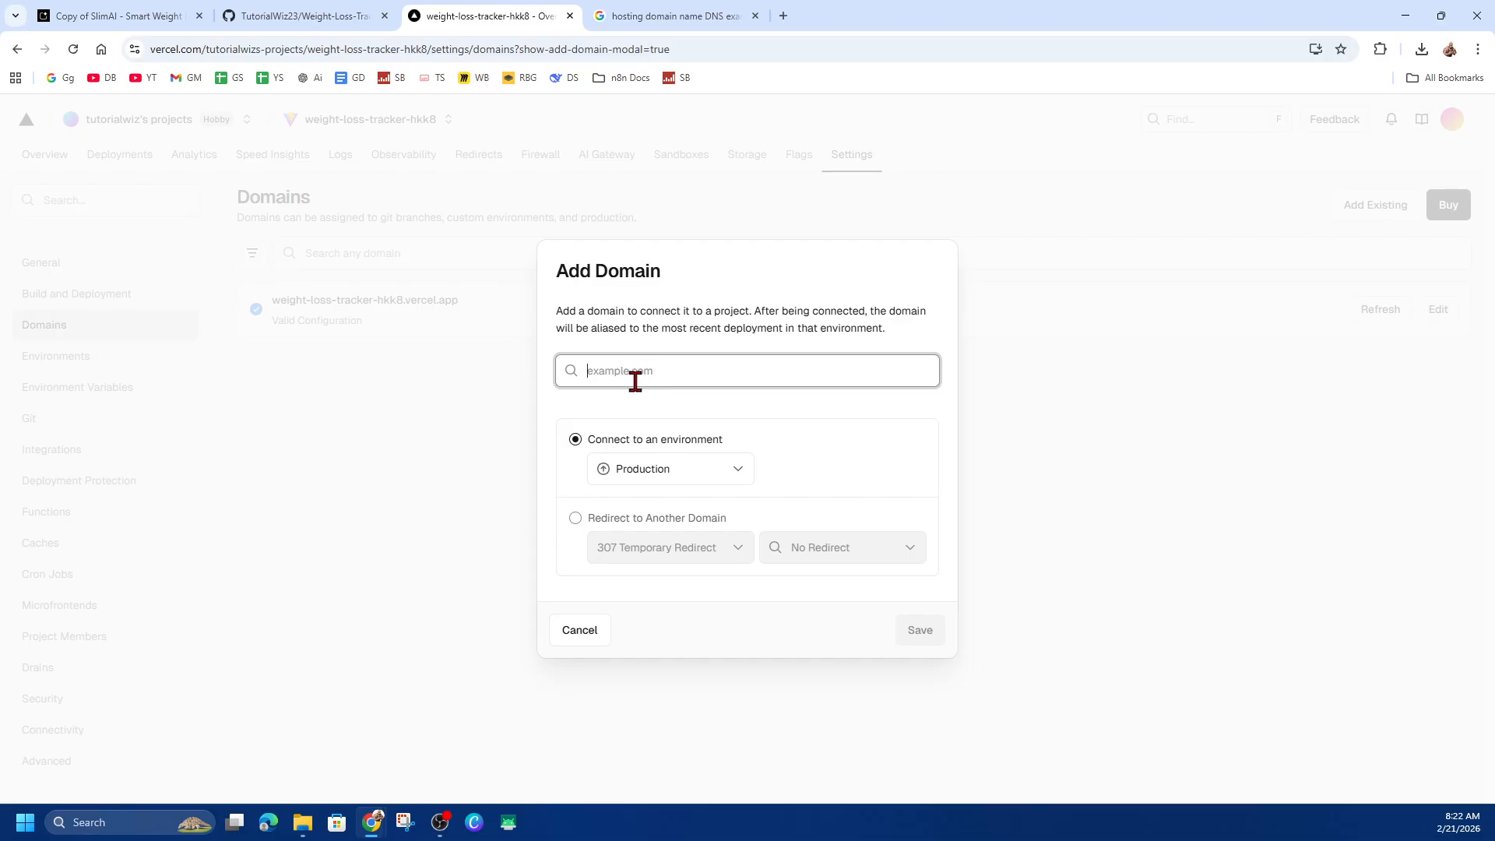
type("weightlosstracker.ai")
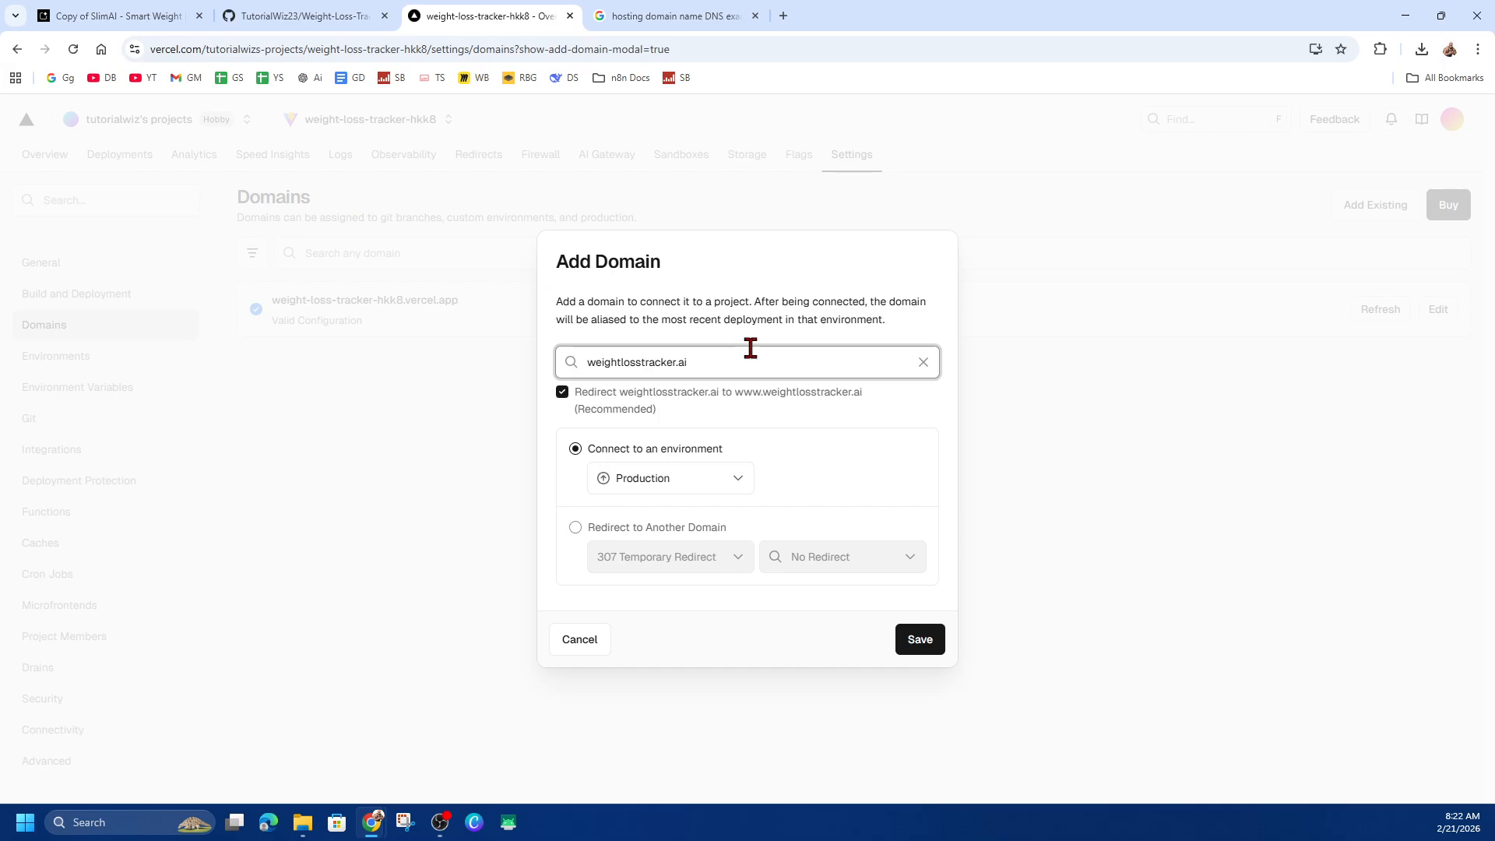
left_click(922, 645)
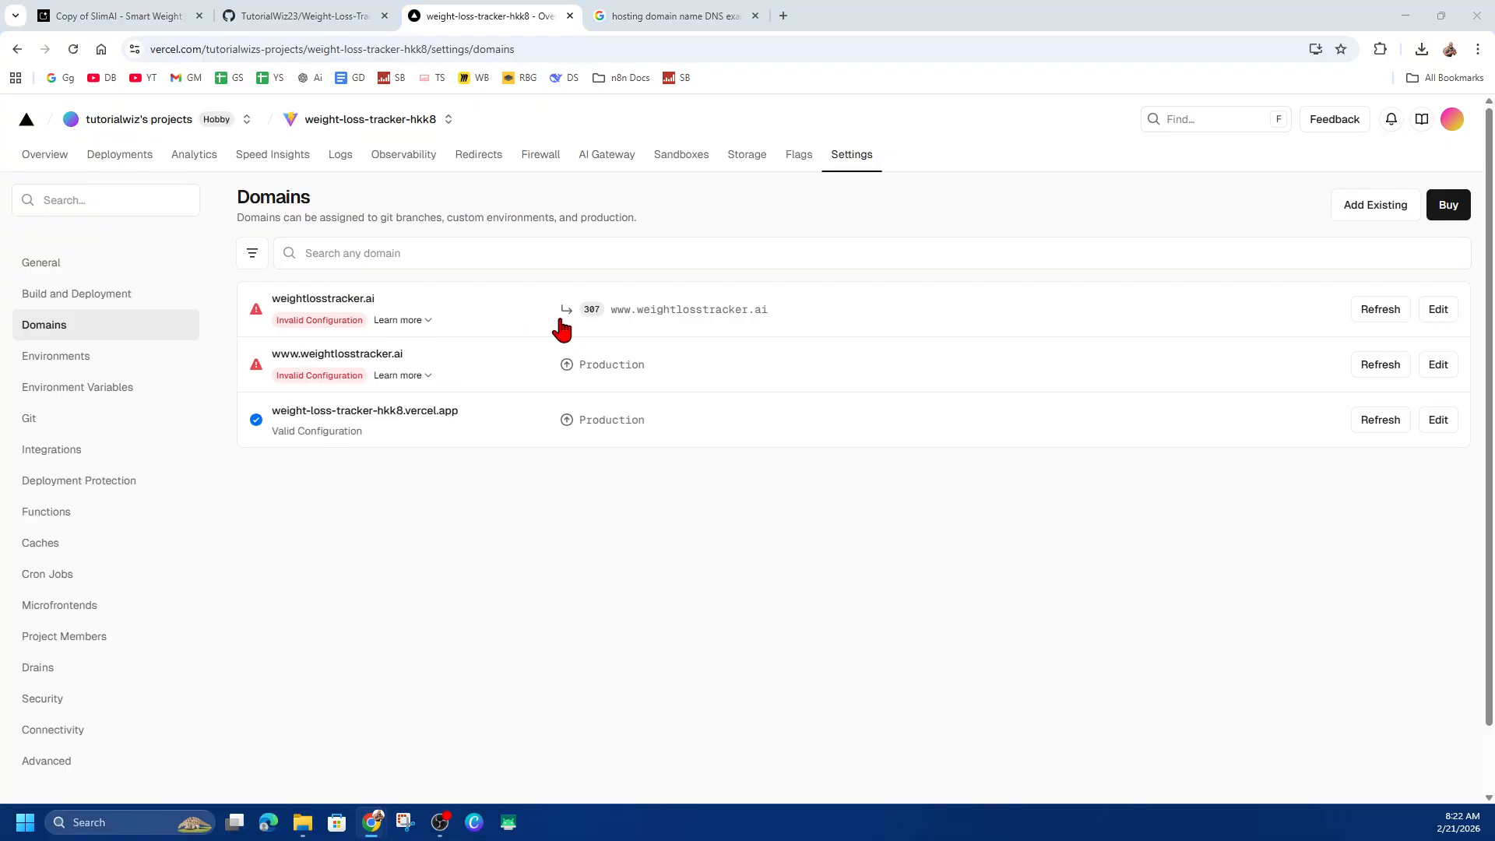
left_click(521, 320)
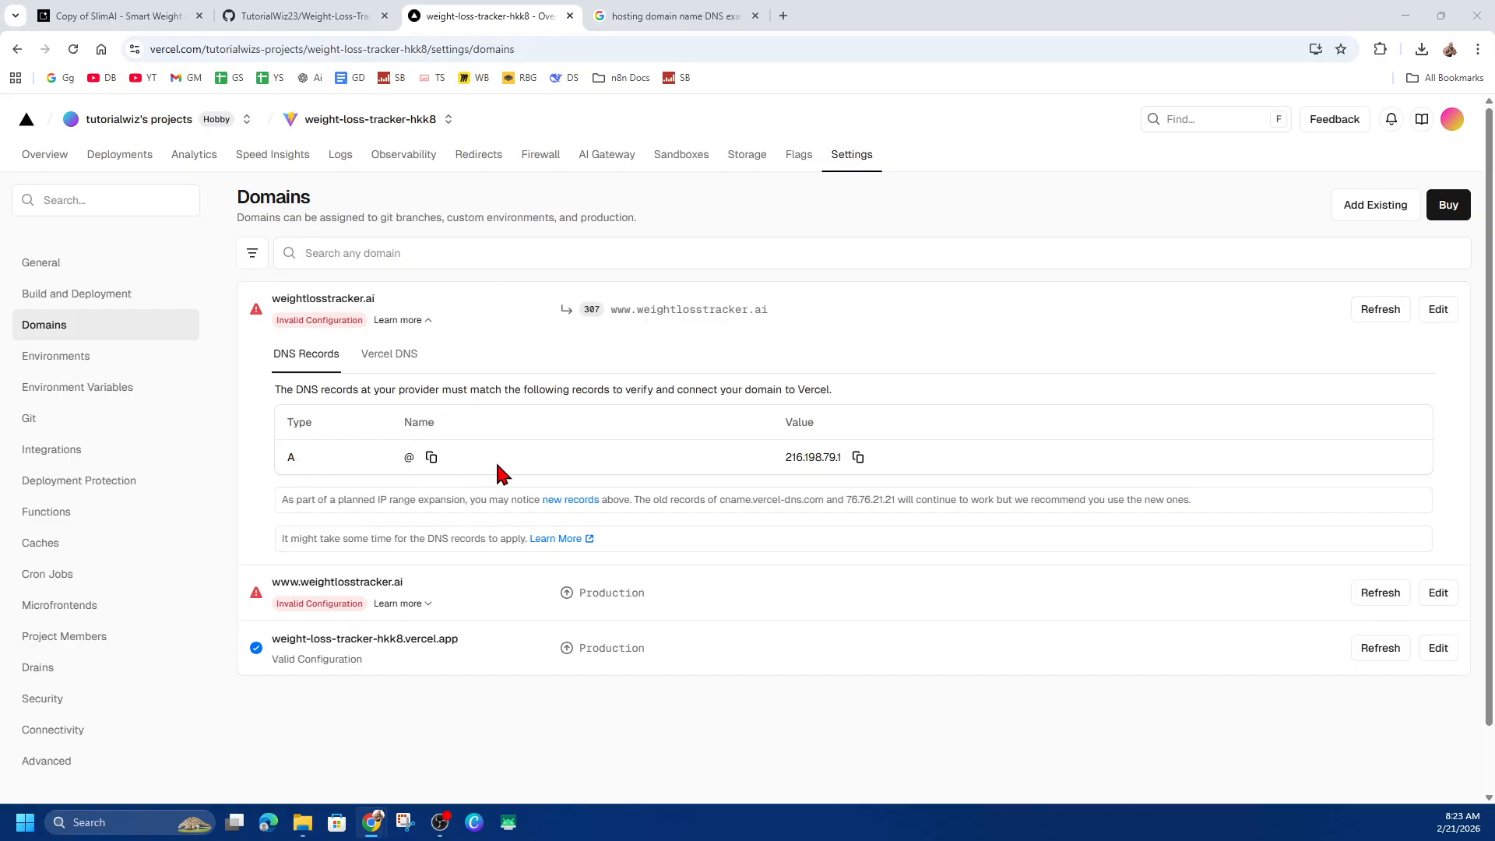
left_click(858, 458)
scroll(609, 354, "down", 2)
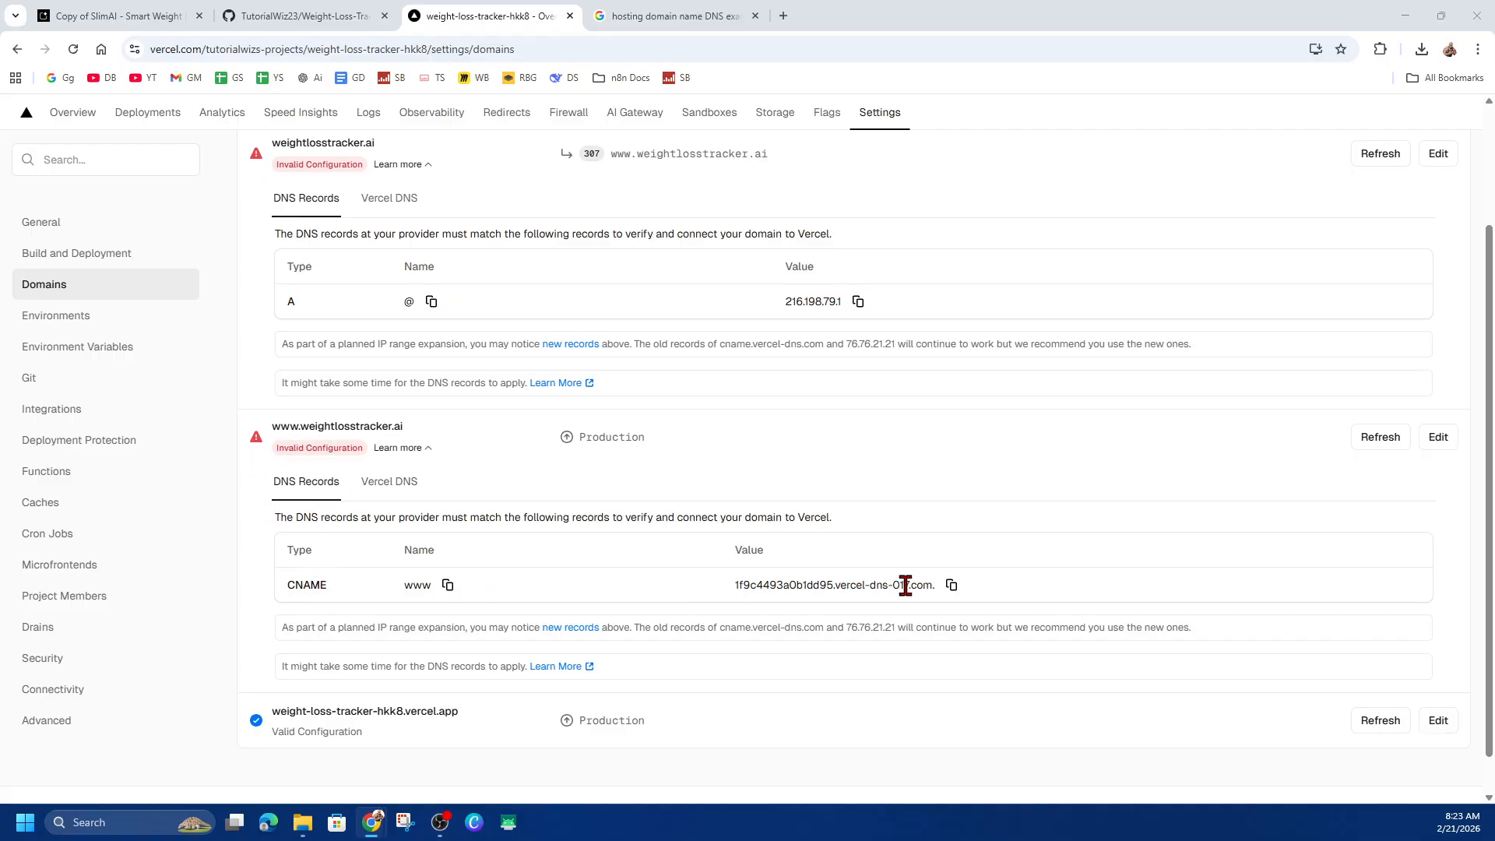
left_click(952, 586)
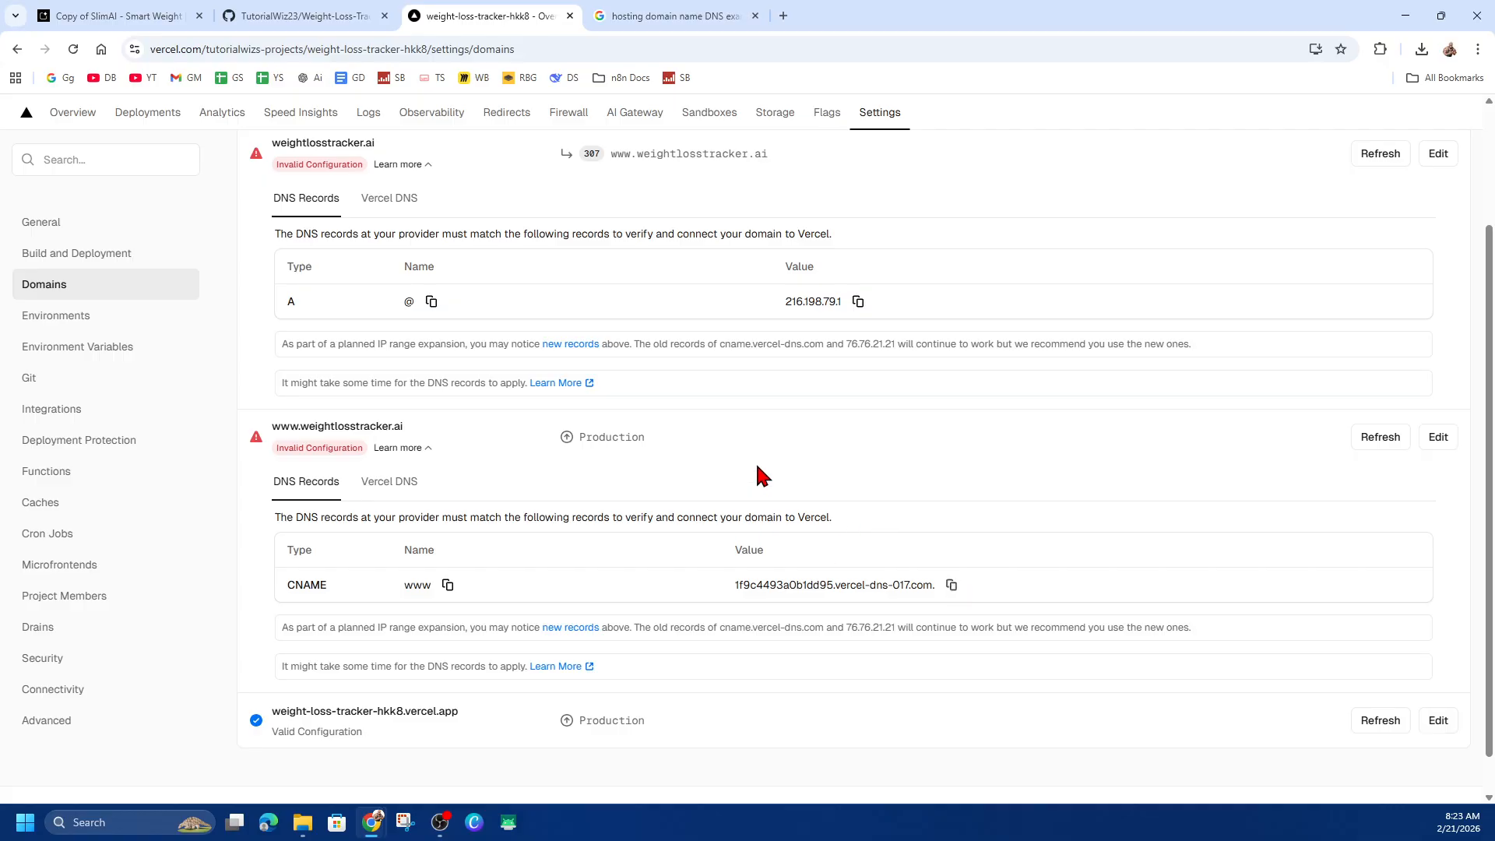